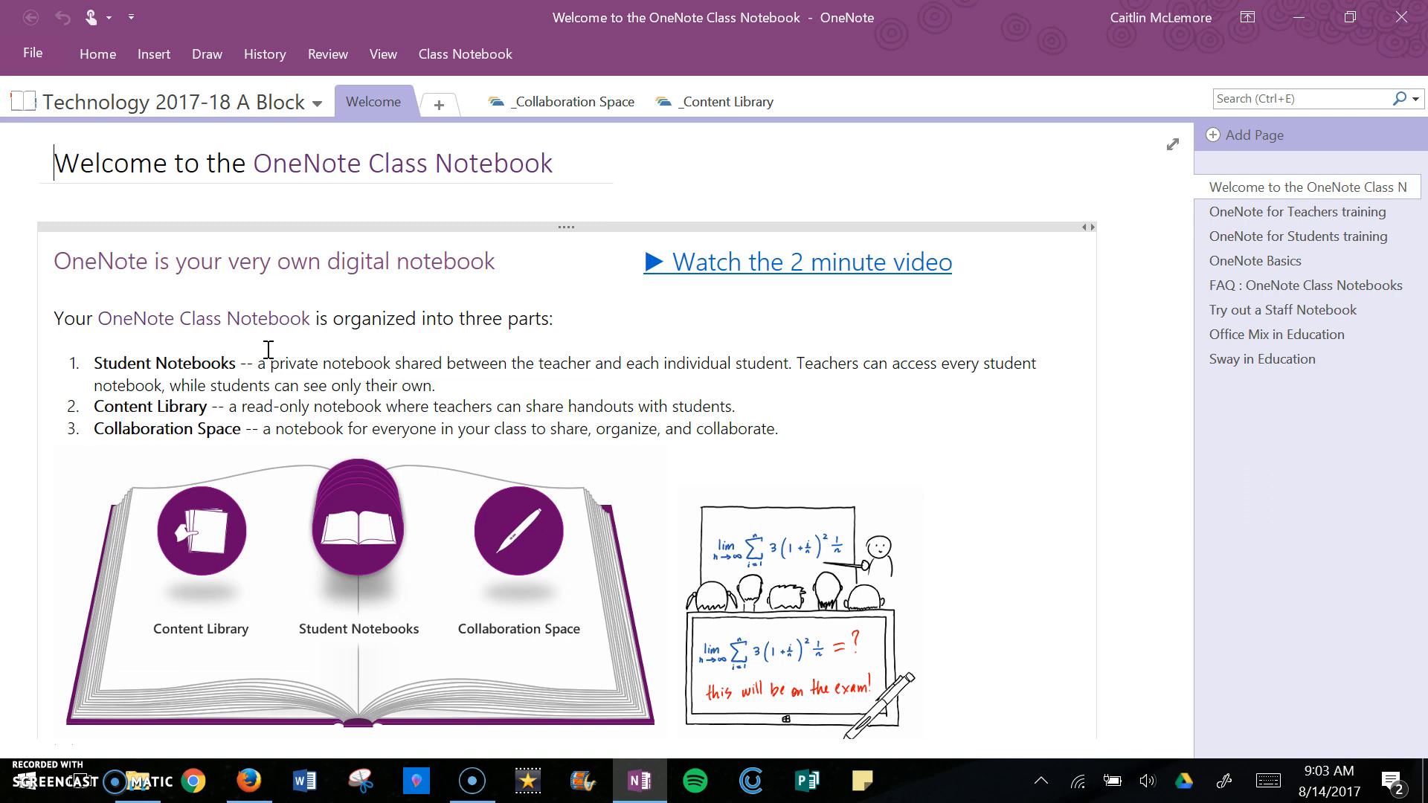
# - Start creating a class notebook and sign in to the Office 365 school account, entering the account password and choosing to stay signed in
pyautogui.click(499, 65)
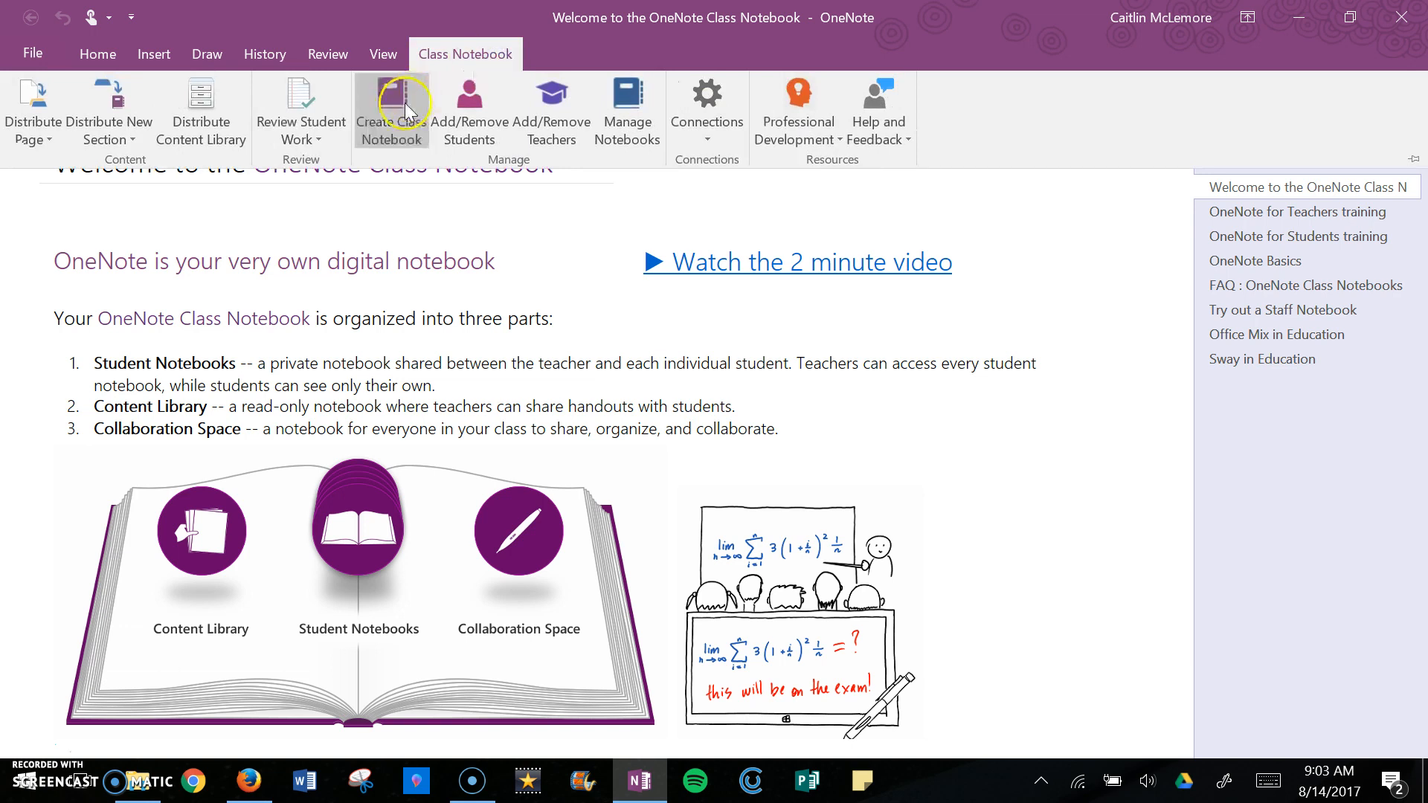
pyautogui.click(405, 111)
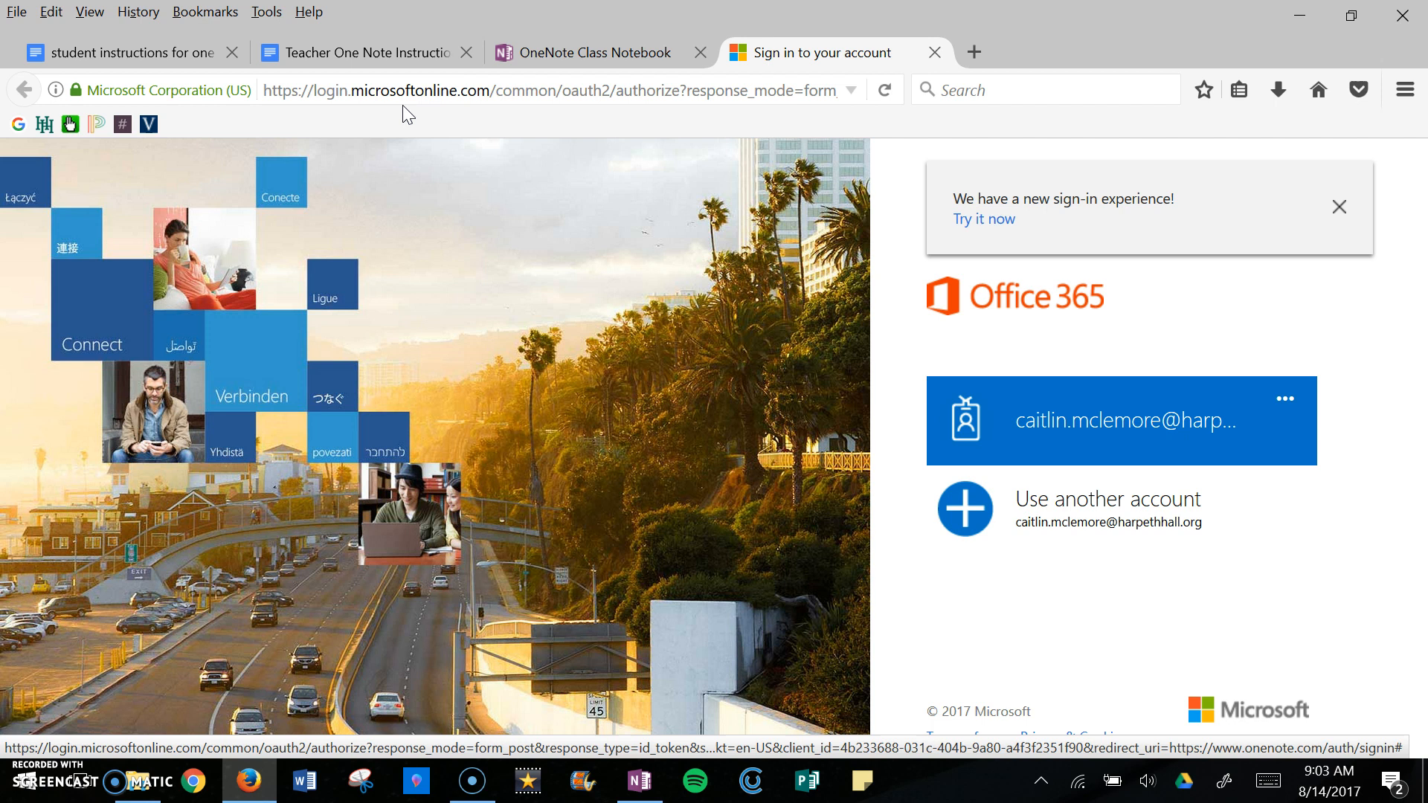
pyautogui.click(332, 46)
pyautogui.click(1077, 424)
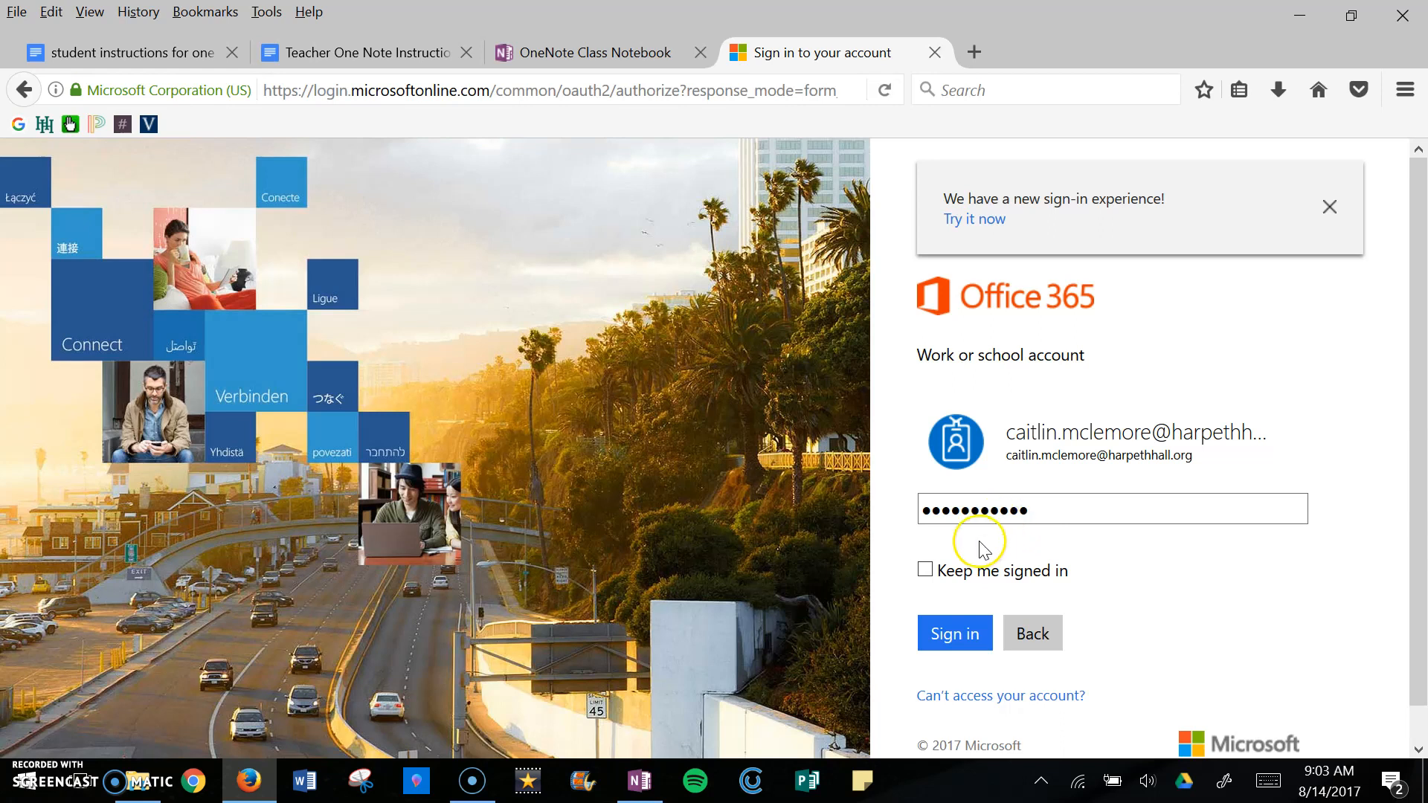
pyautogui.click(988, 571)
pyautogui.click(976, 647)
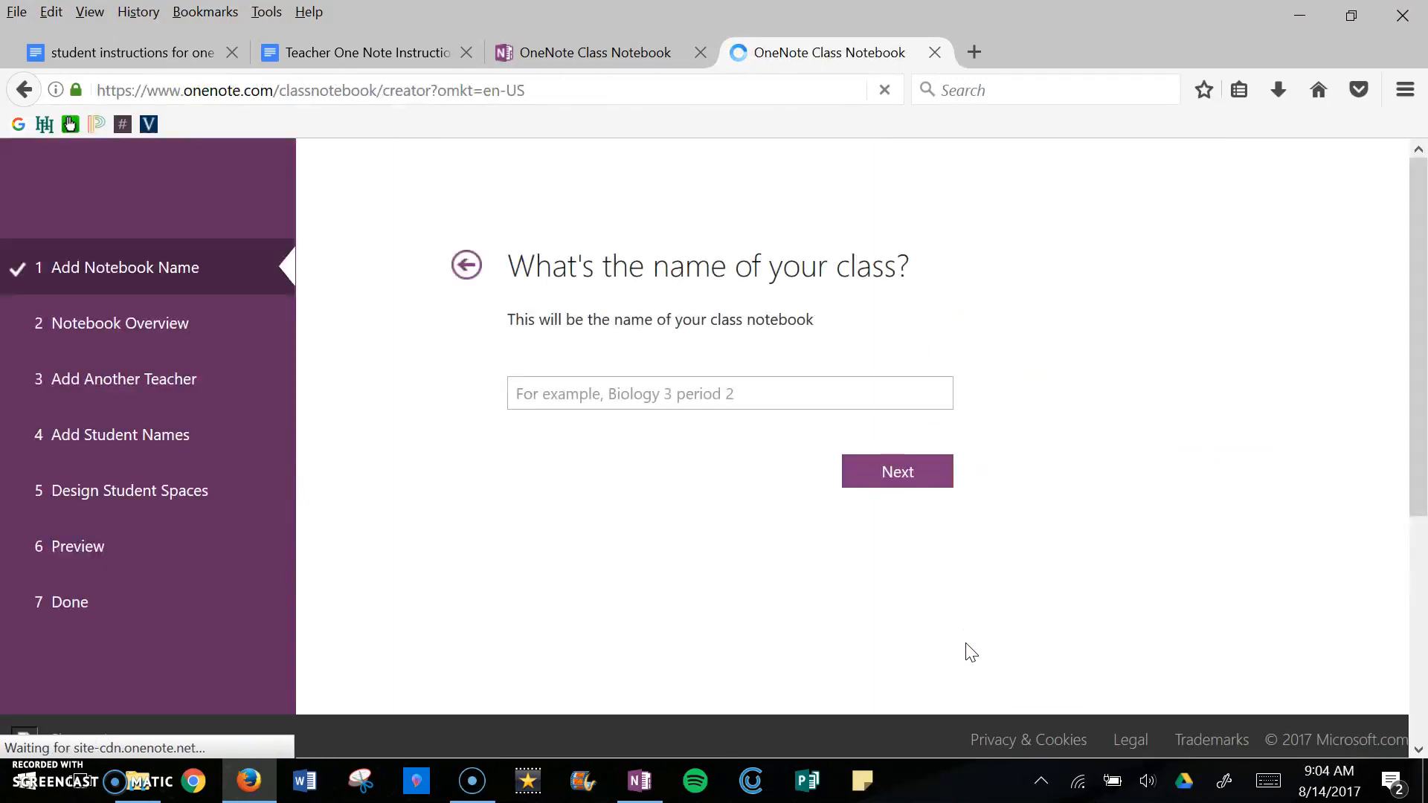
# - Name the class notebook "Technology Orientation 2017-18 Master" and continue to the notebook overview
pyautogui.click(873, 456)
pyautogui.write('Technology')
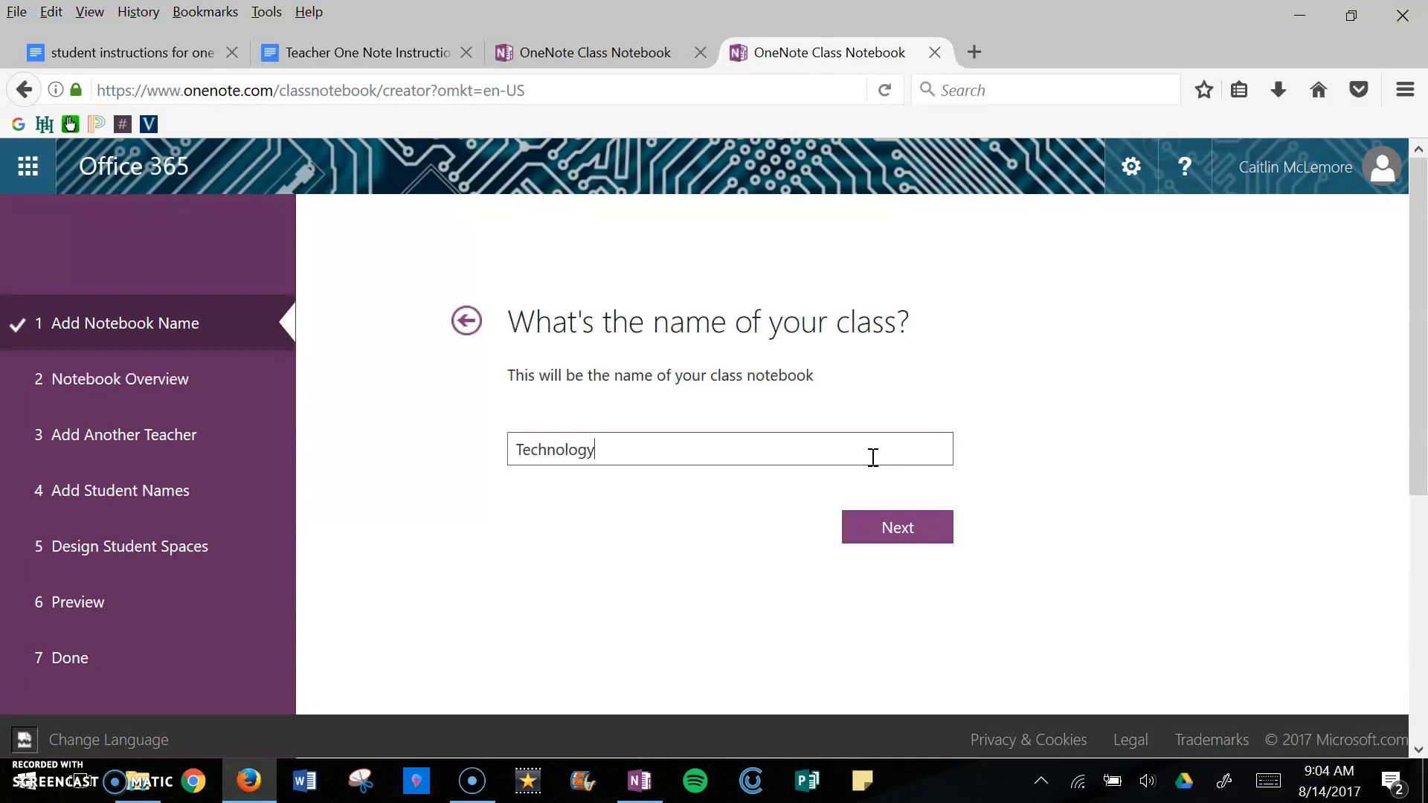
pyautogui.write(' 2017-18')
pyautogui.click(601, 453)
pyautogui.write('Orientation')
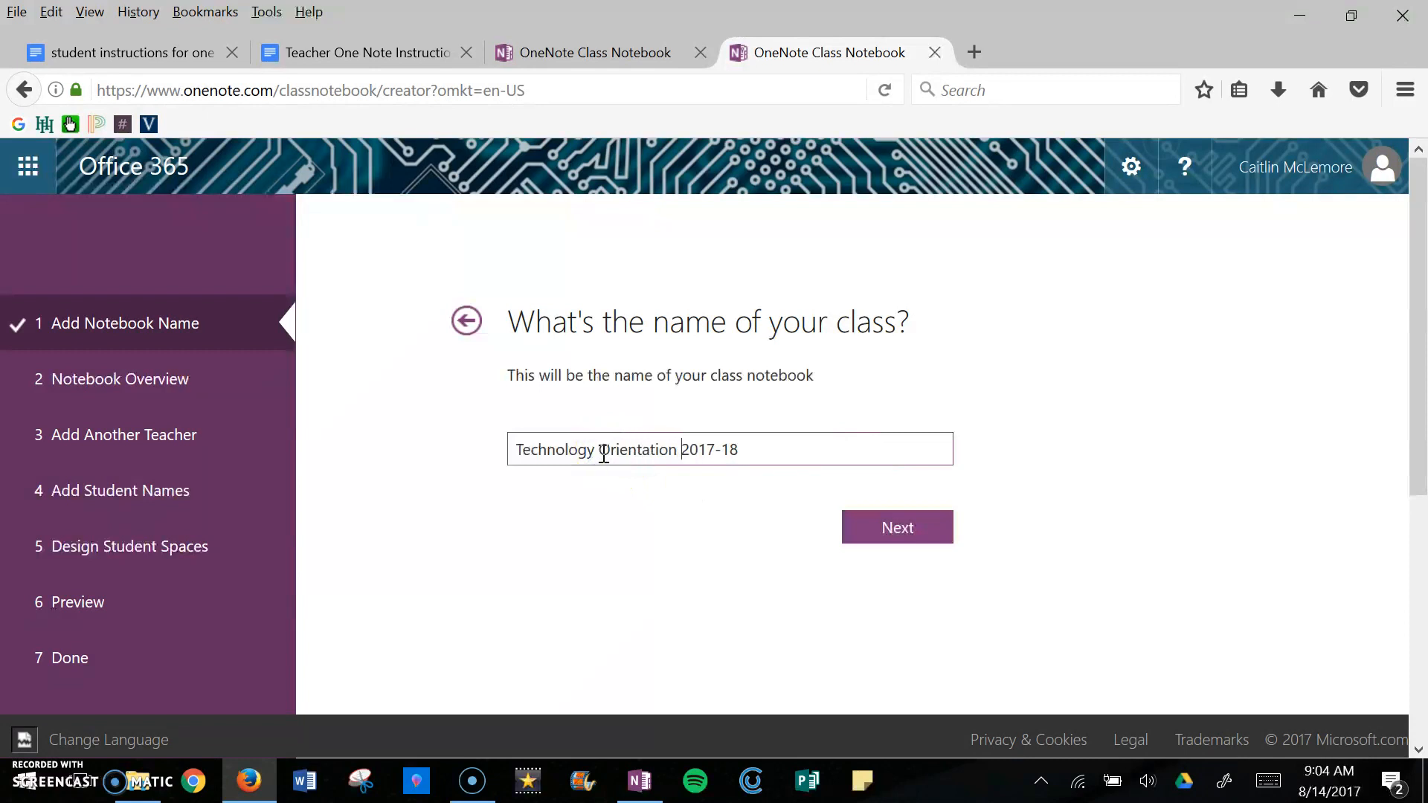
pyautogui.press('End')
pyautogui.write('Master')
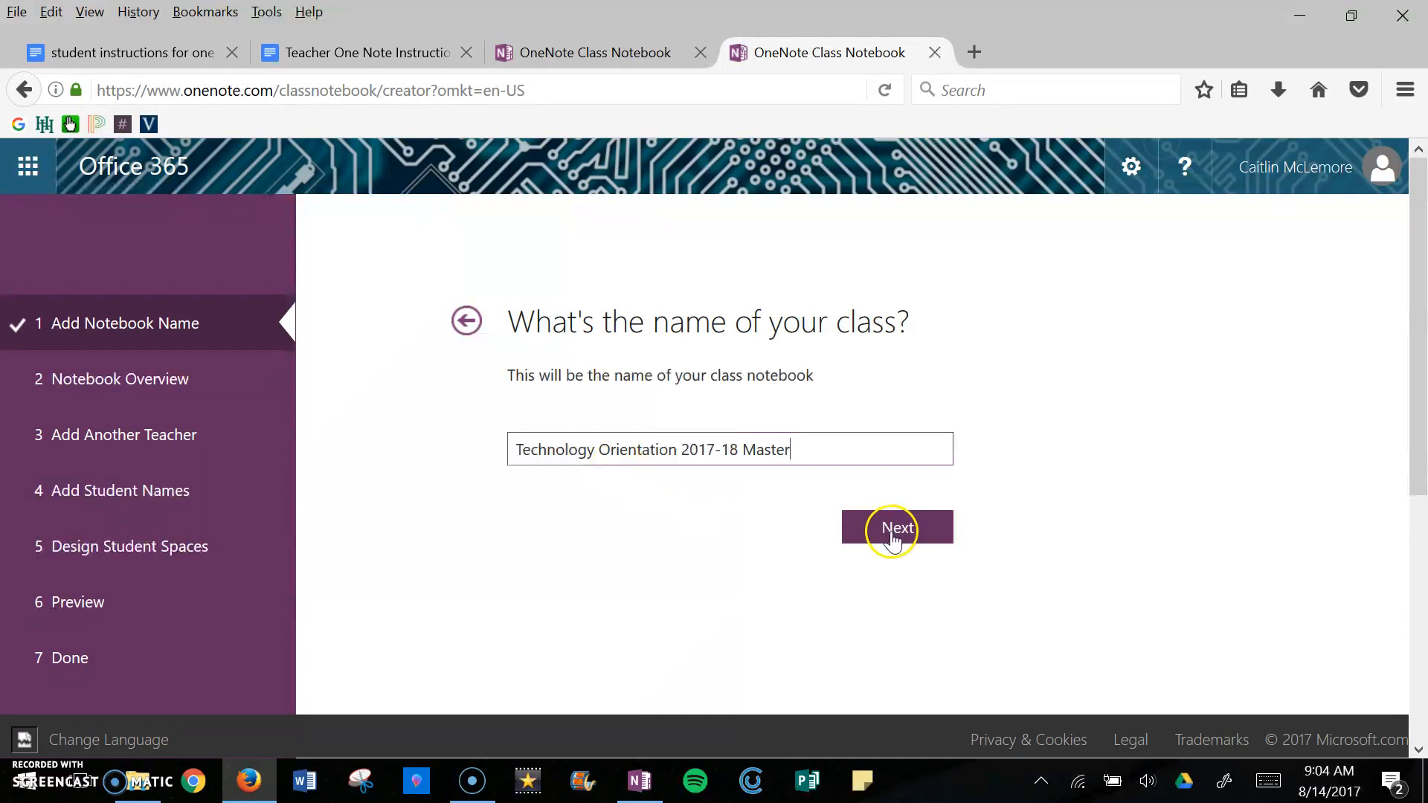
pyautogui.click(893, 533)
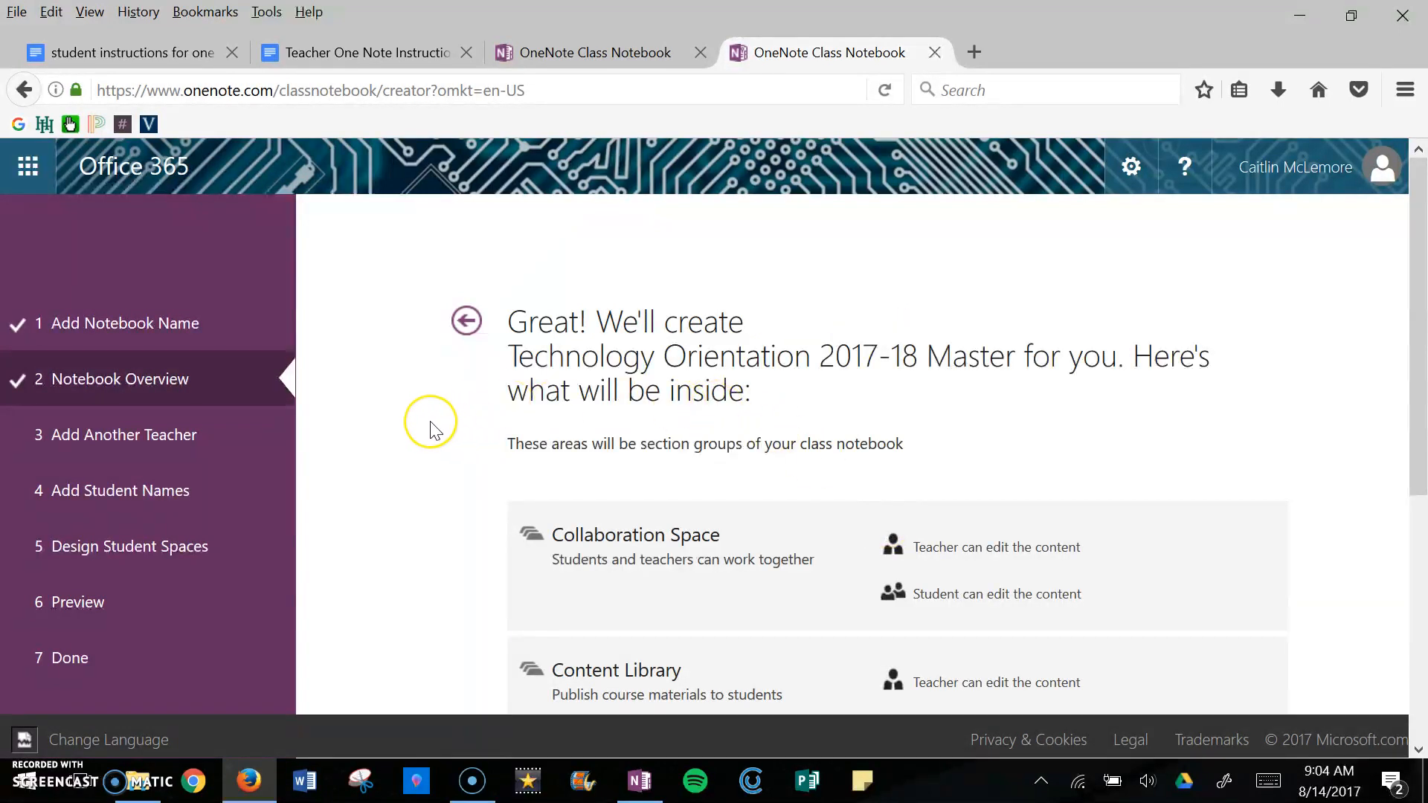
# - Review the overview of the notebook's section groups and their permissions, and continue to adding another teacher
pyautogui.scroll(-3, 435, 432)
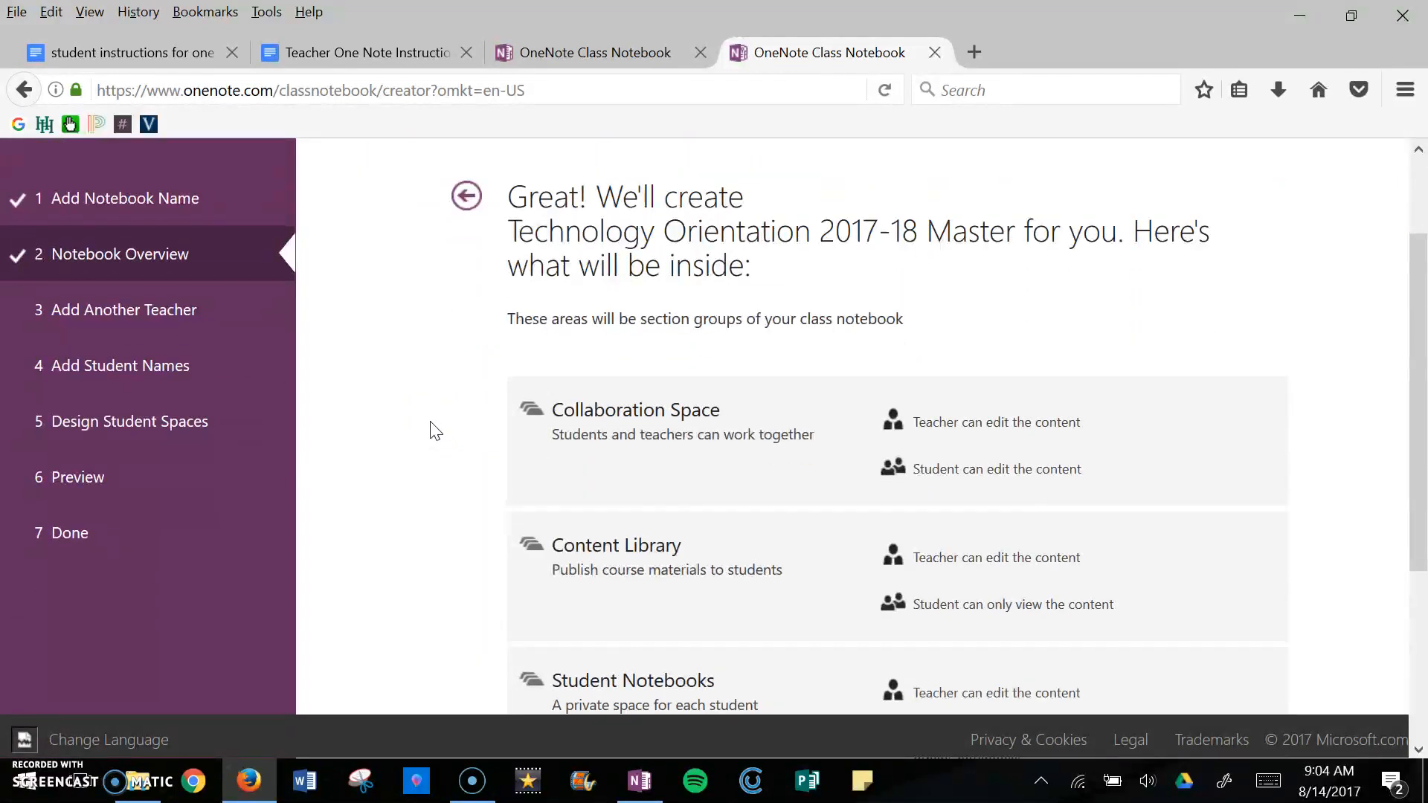
pyautogui.scroll(-3, 430, 425)
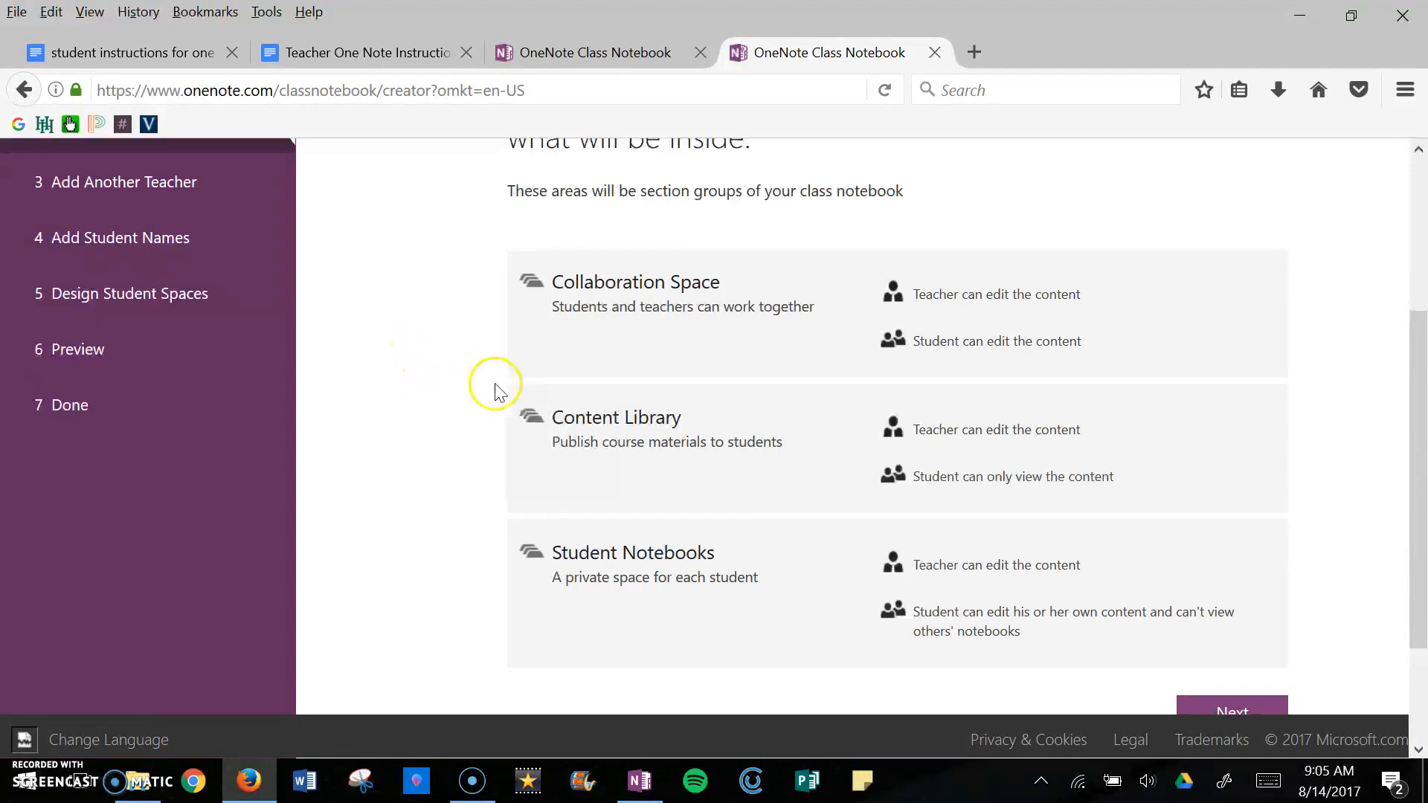
pyautogui.scroll(-3, 494, 385)
pyautogui.click(1220, 595)
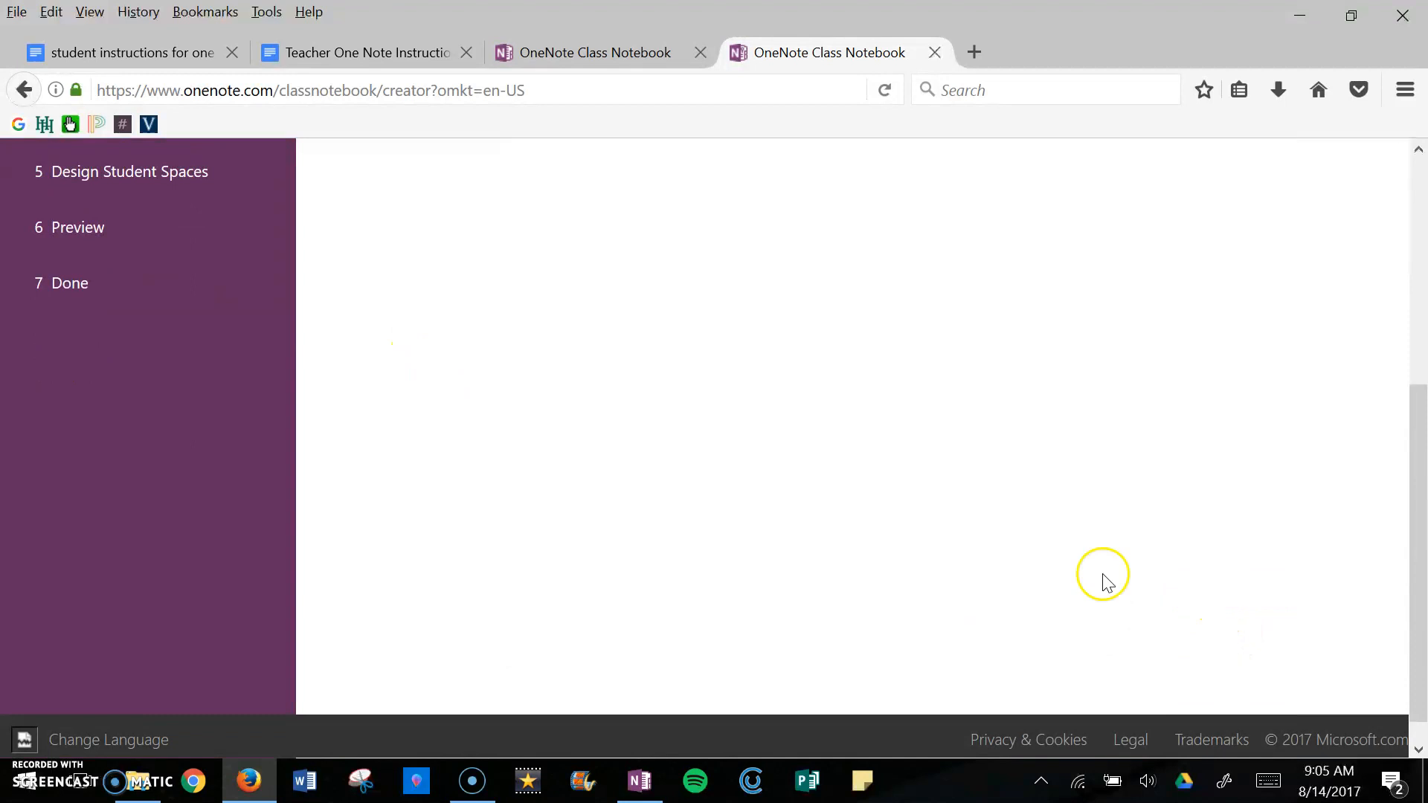
# - Give another teacher permission to use the notebook by looking up the co-teacher's first name and choosing the matching person
pyautogui.scroll(3, 733, 458)
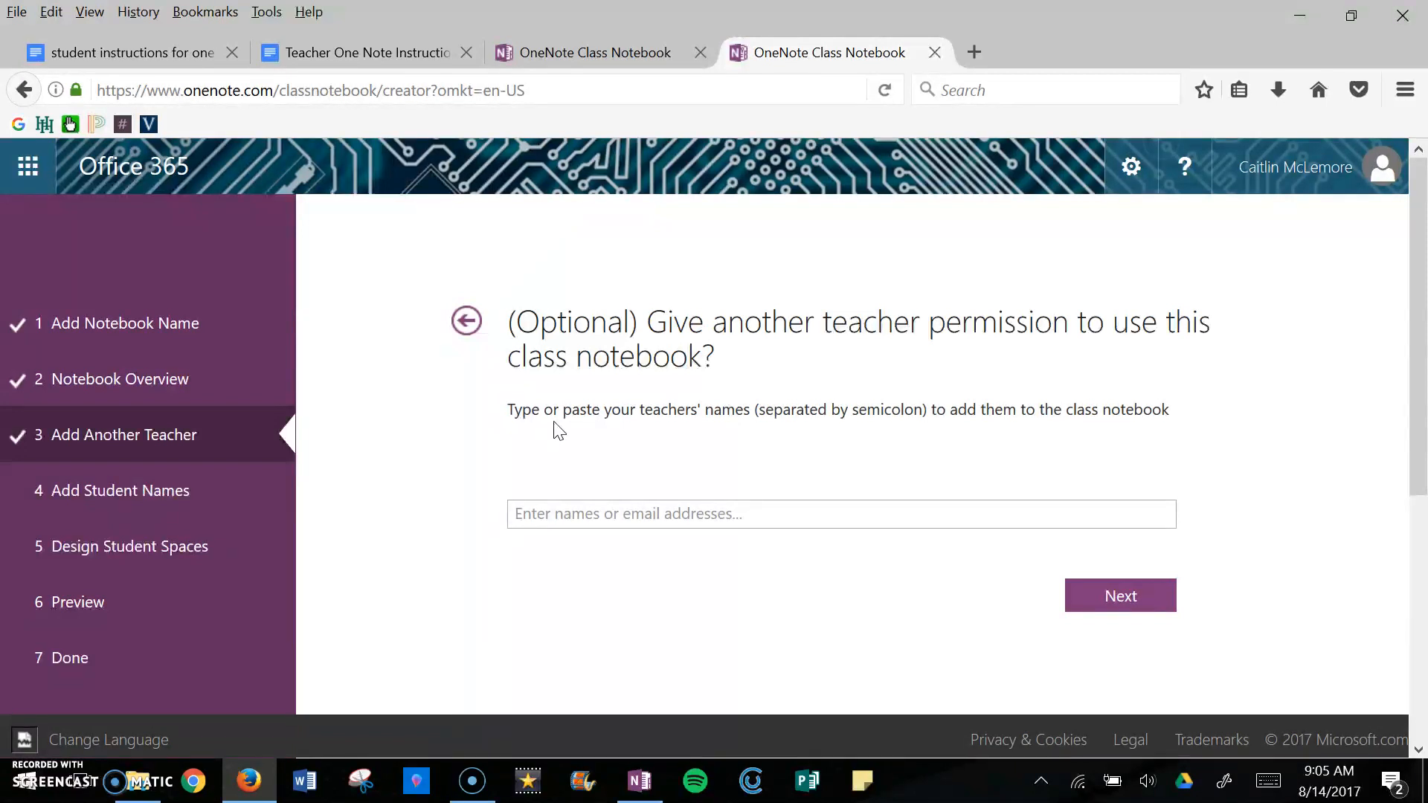
pyautogui.click(630, 511)
pyautogui.write('molly')
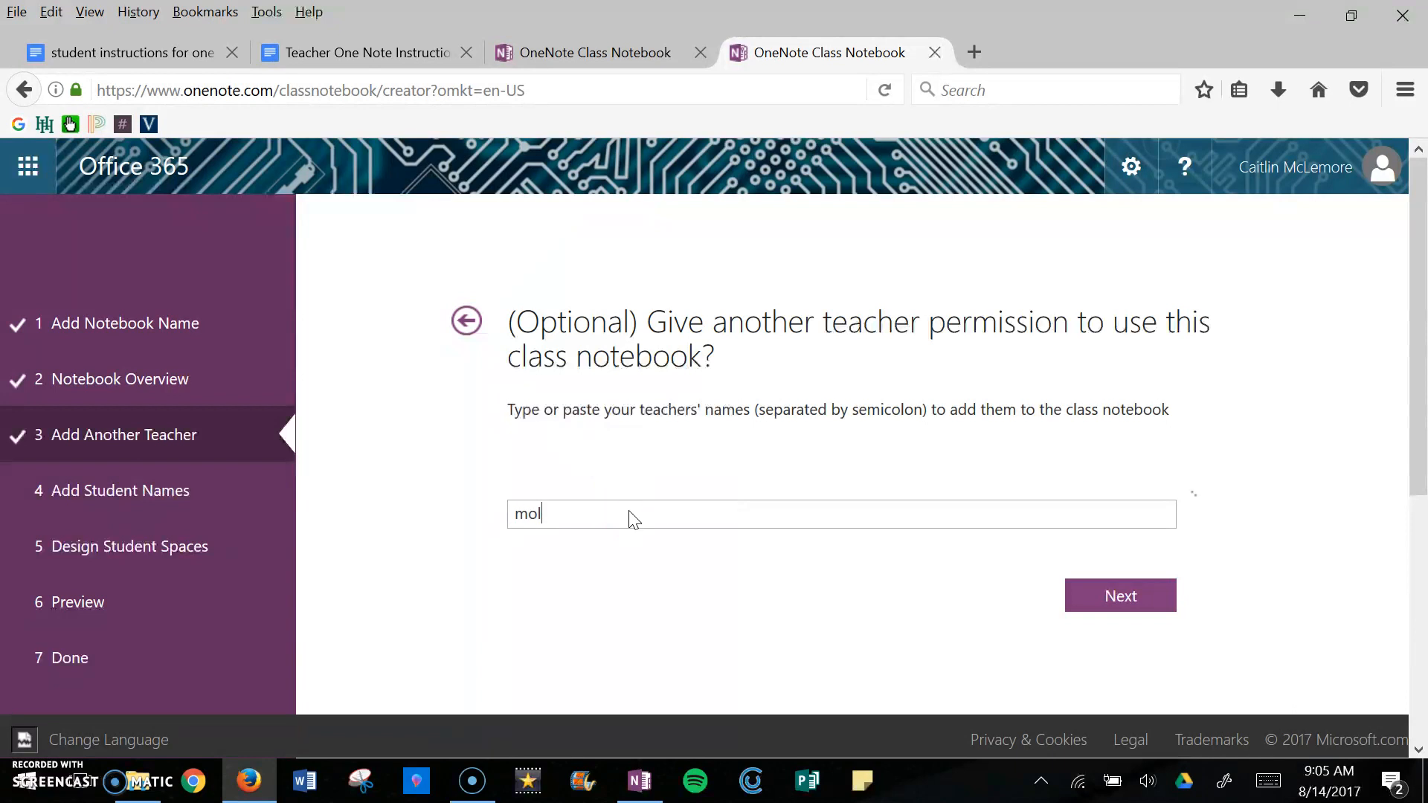
pyautogui.click(627, 513)
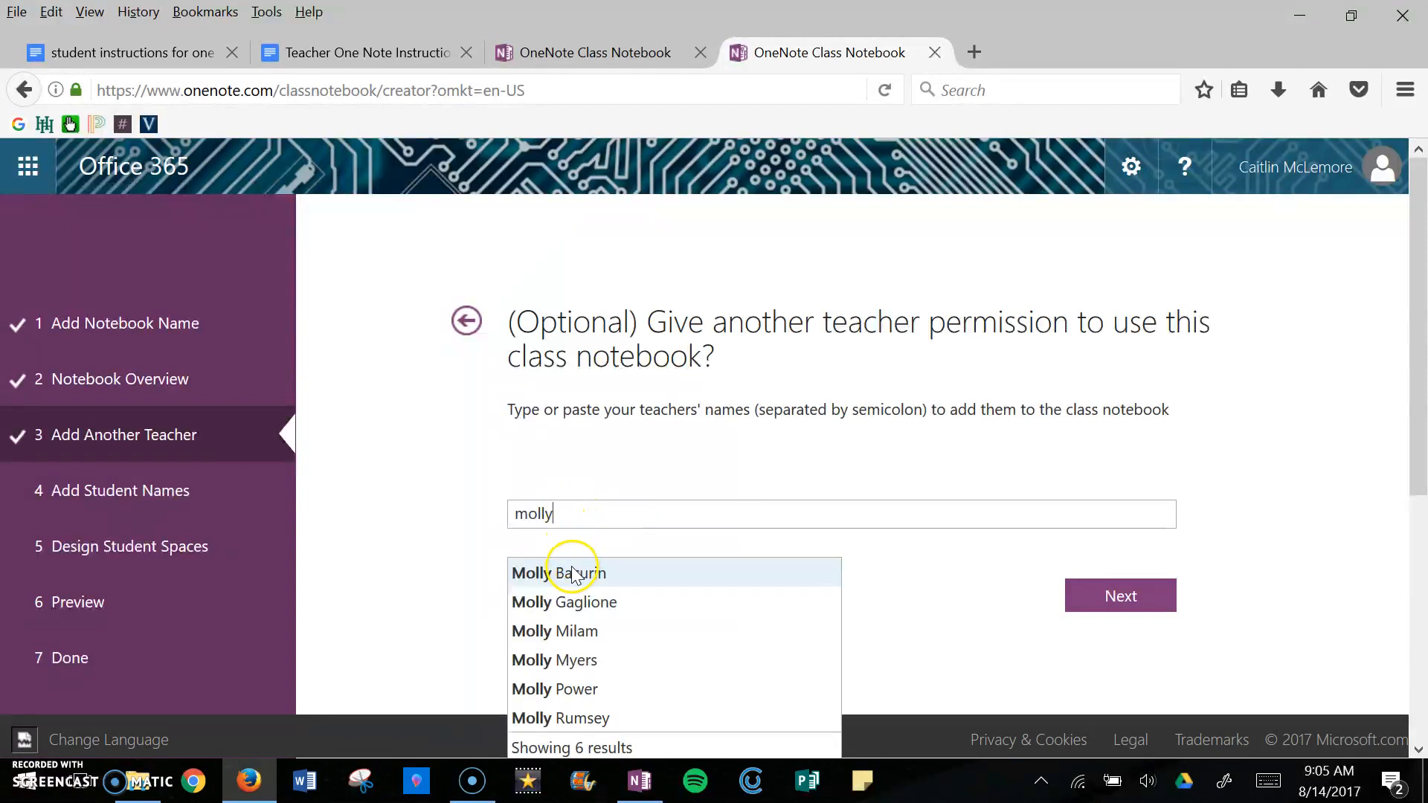
pyautogui.click(575, 695)
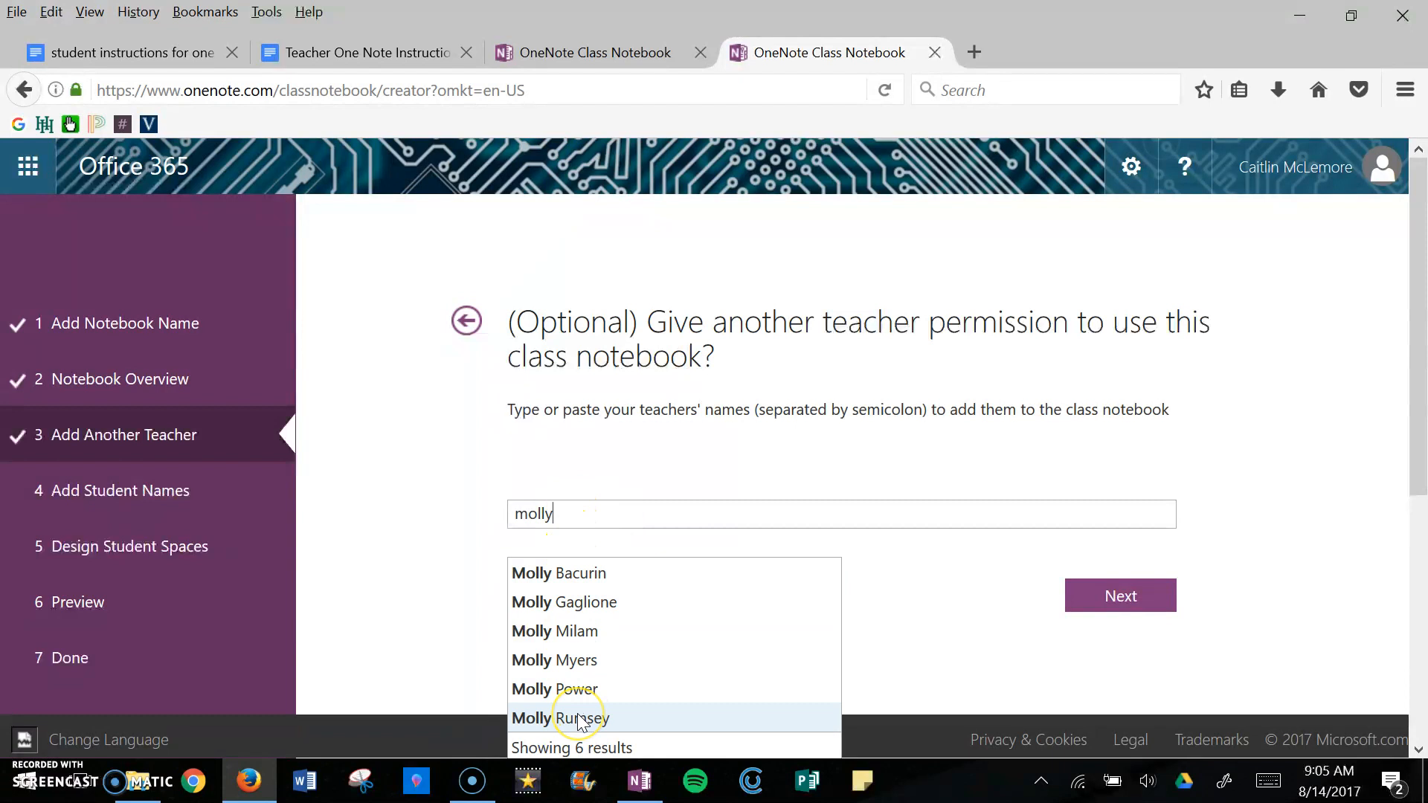
pyautogui.click(582, 719)
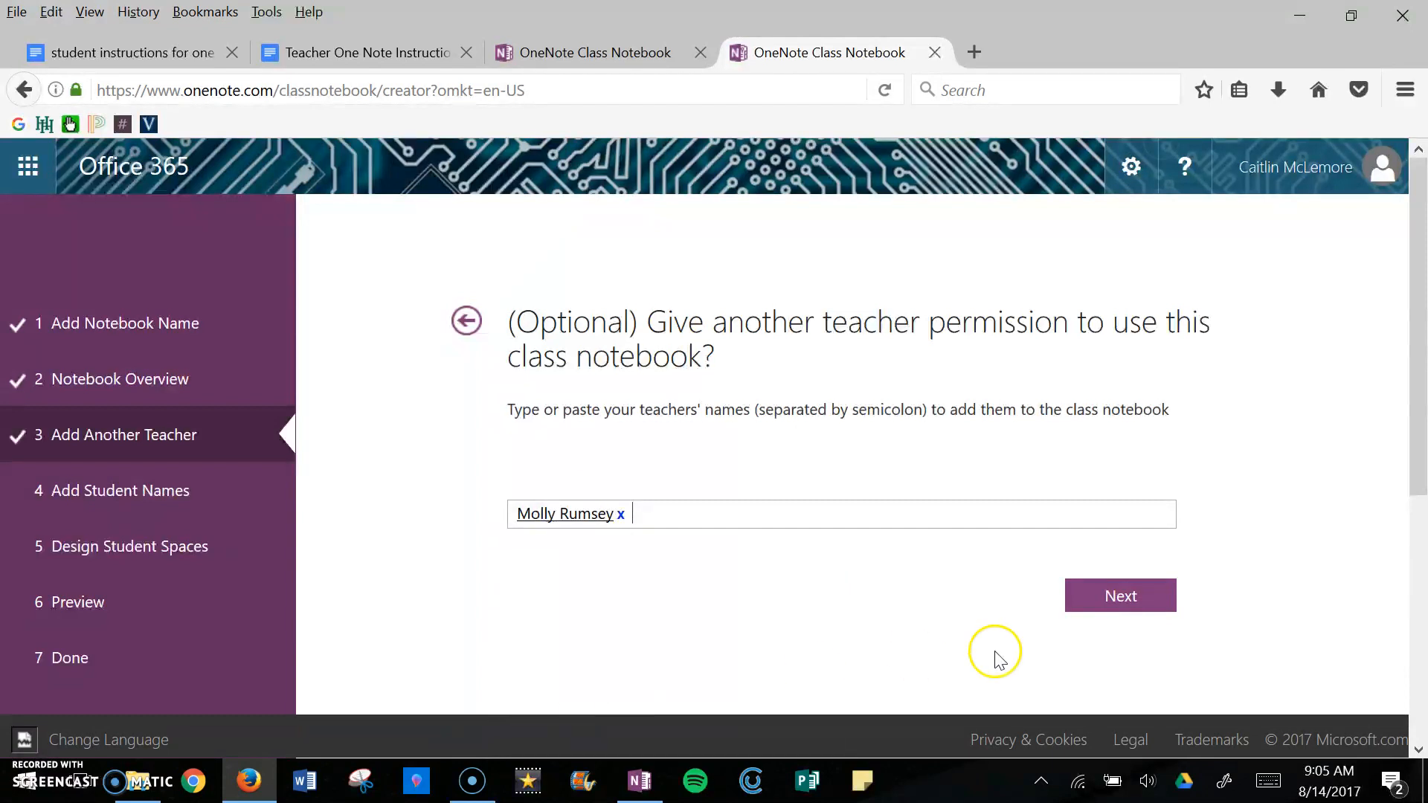
pyautogui.click(1121, 596)
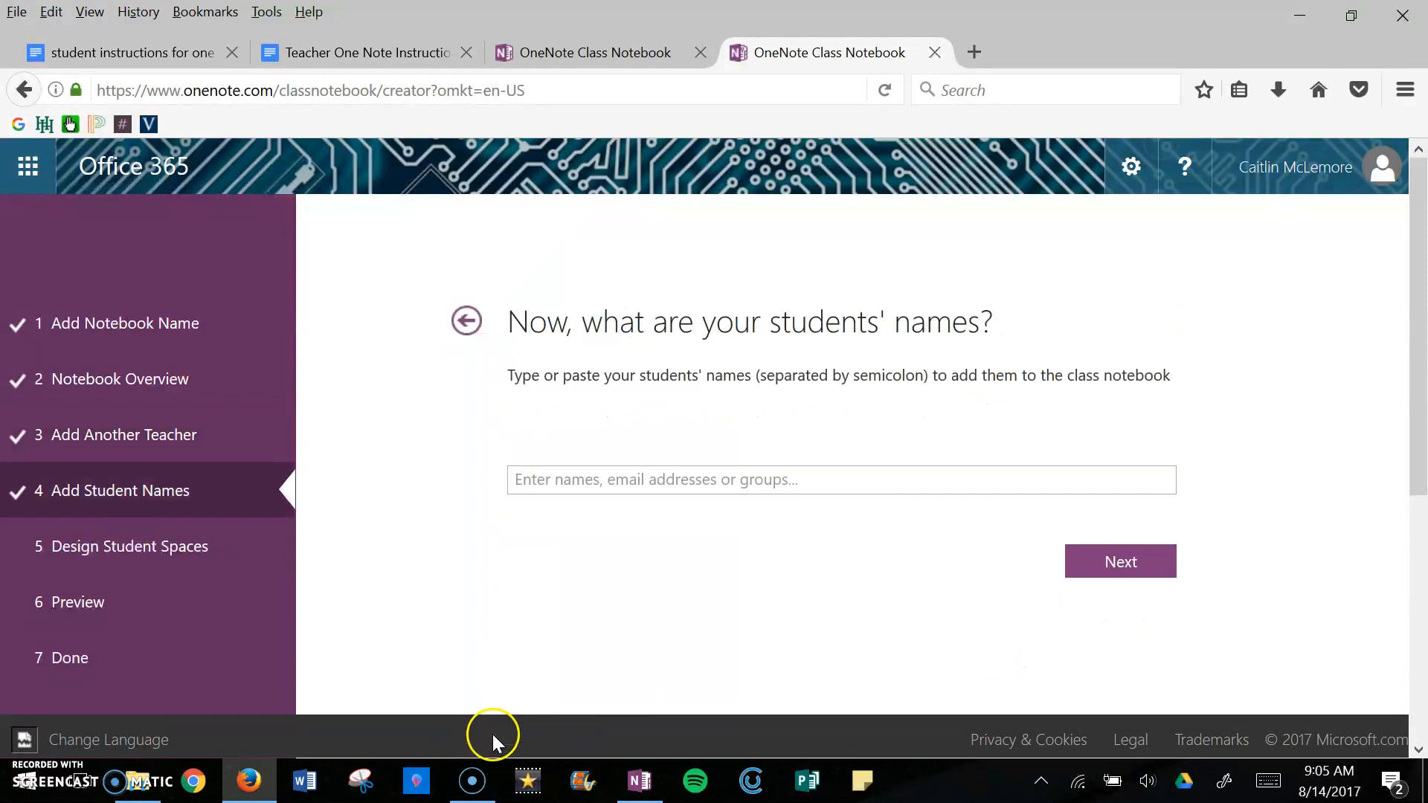
# - Leave the student names blank and continue to designing the student spaces
pyautogui.click(545, 476)
pyautogui.click(553, 474)
pyautogui.click(1077, 567)
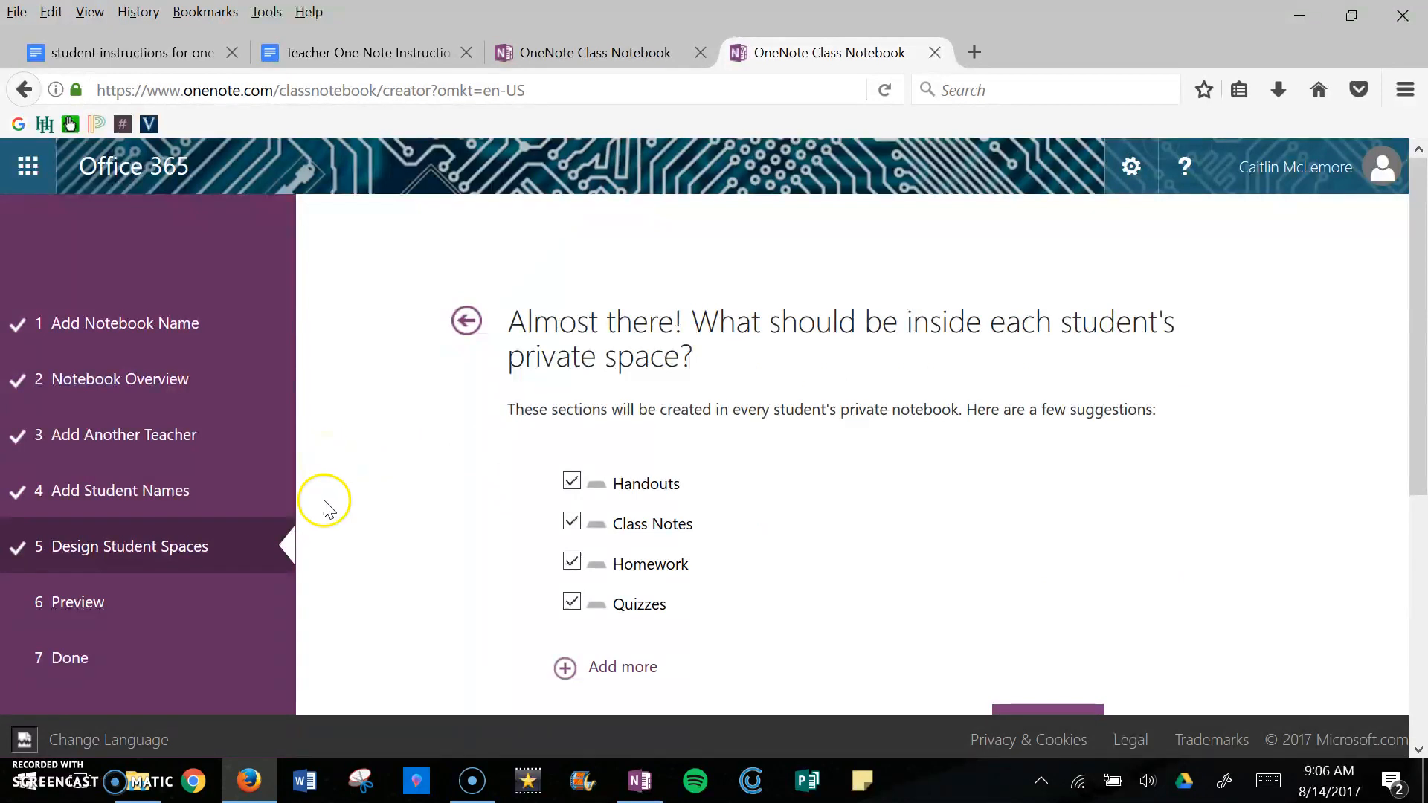
# - Exclude the Handouts, Class Notes, Homework and Quizzes sections from the students' private spaces and continue to the preview
pyautogui.scroll(-3, 434, 424)
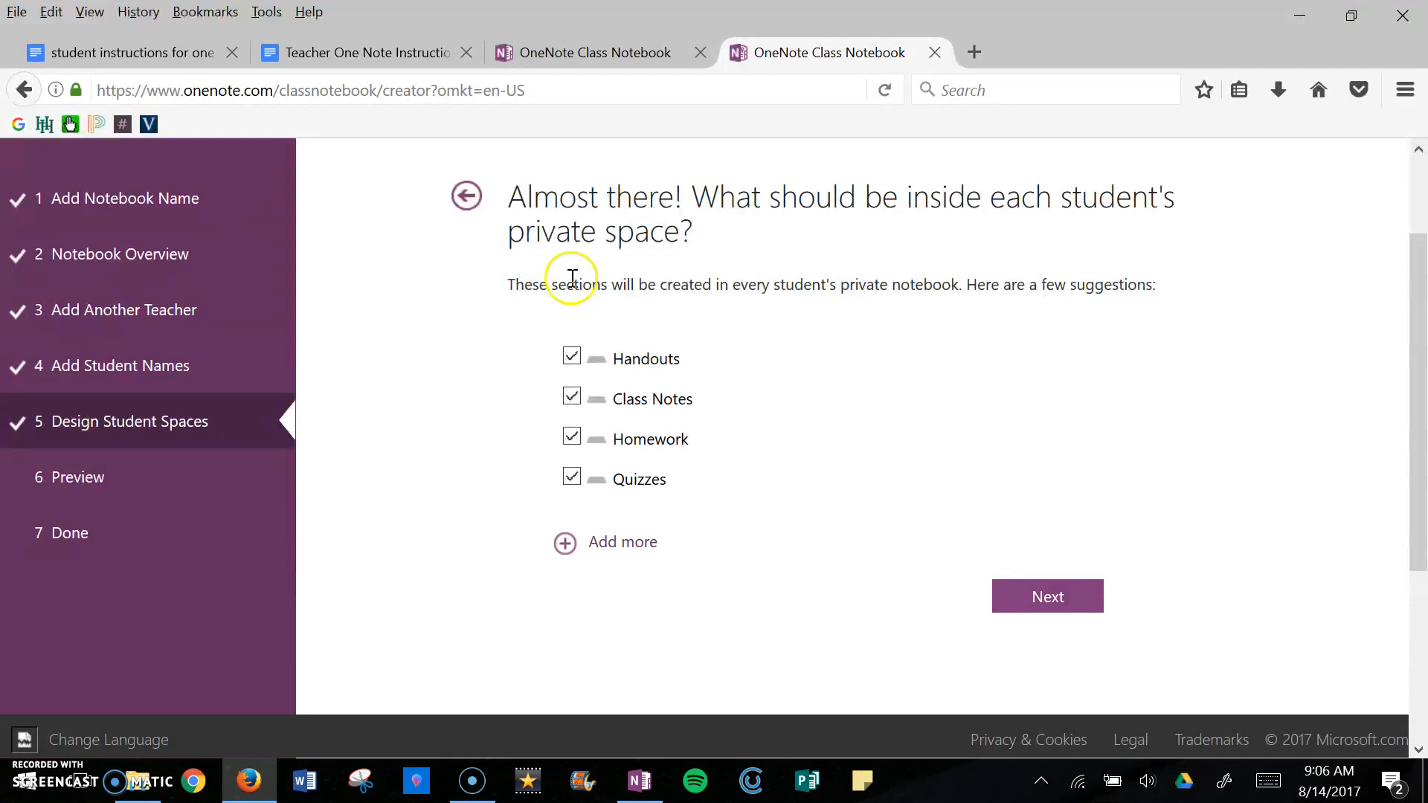
pyautogui.click(571, 356)
pyautogui.click(571, 397)
pyautogui.click(571, 438)
pyautogui.click(571, 478)
pyautogui.click(1045, 594)
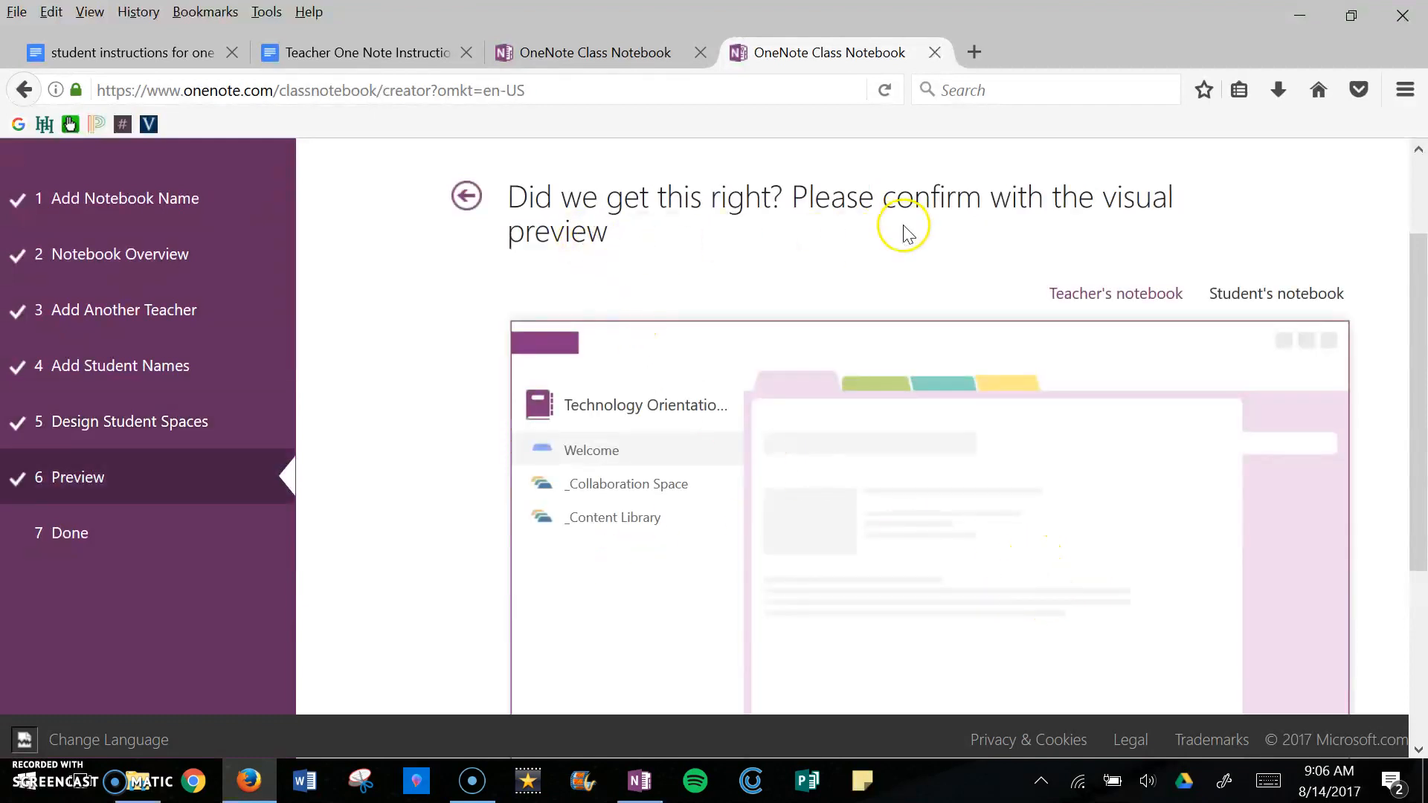
# - Review the preview of the teacher's notebook and create the class notebook
pyautogui.scroll(-3, 946, 309)
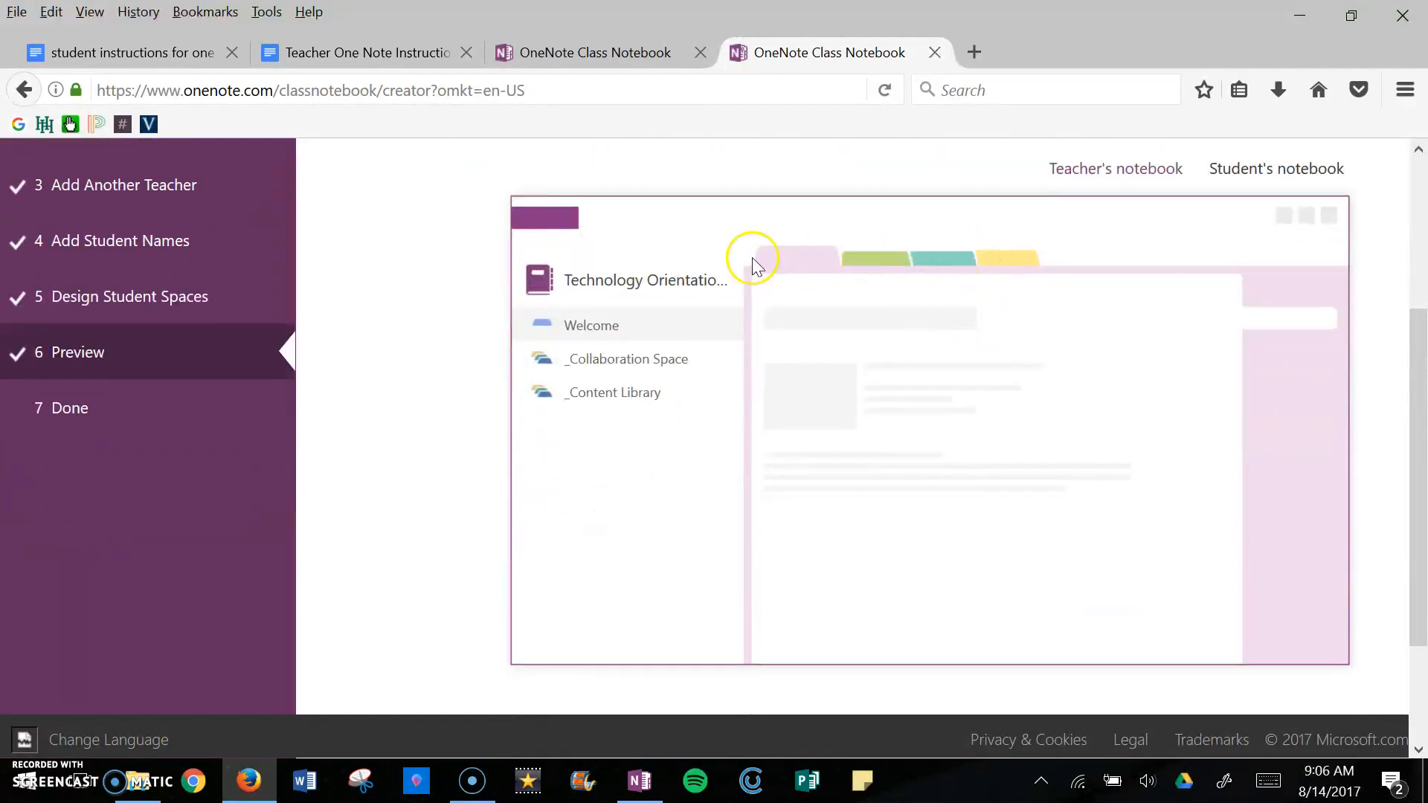
pyautogui.scroll(-3, 755, 264)
pyautogui.click(1299, 613)
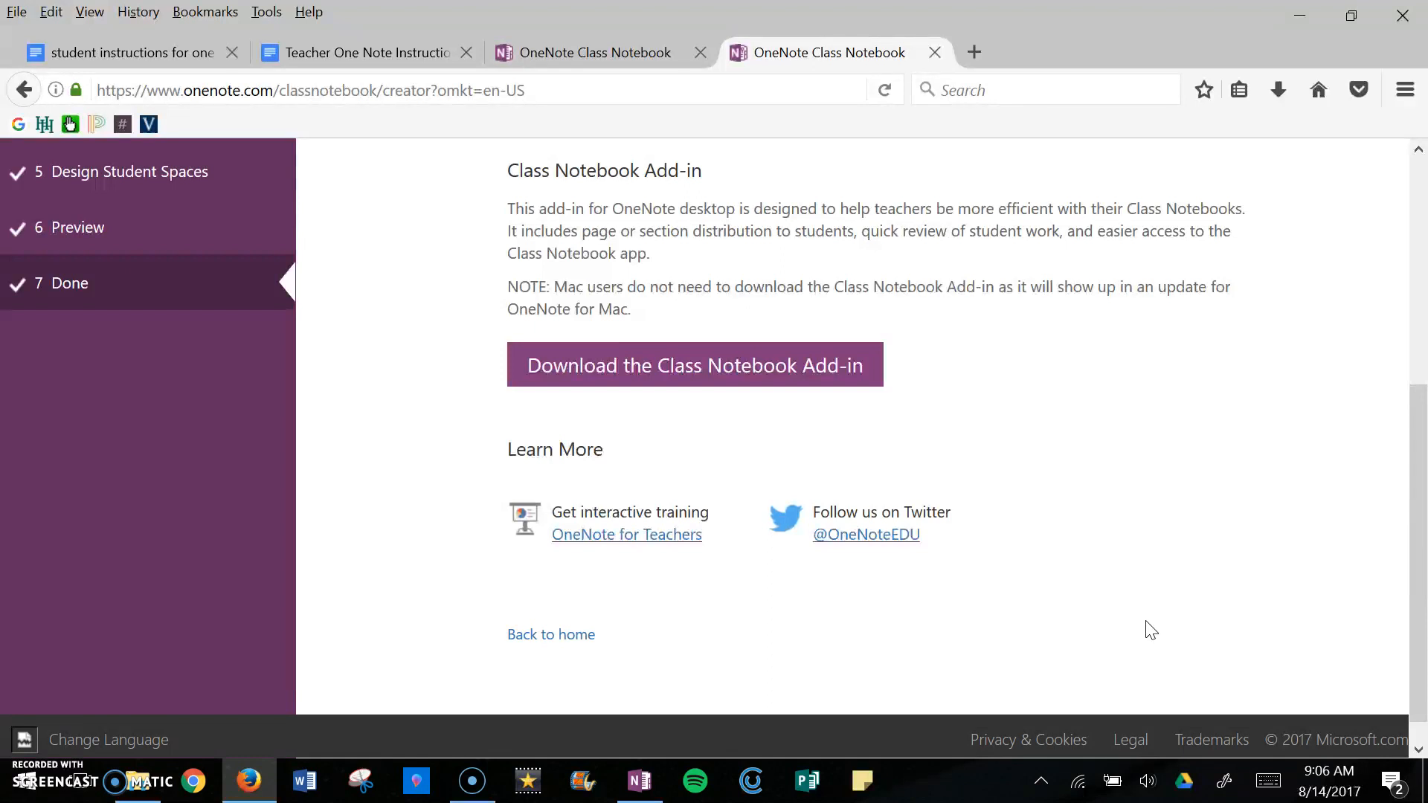
# - Open the finished notebook in the OneNote desktop app and accept the security notice for its link
pyautogui.scroll(3, 1116, 587)
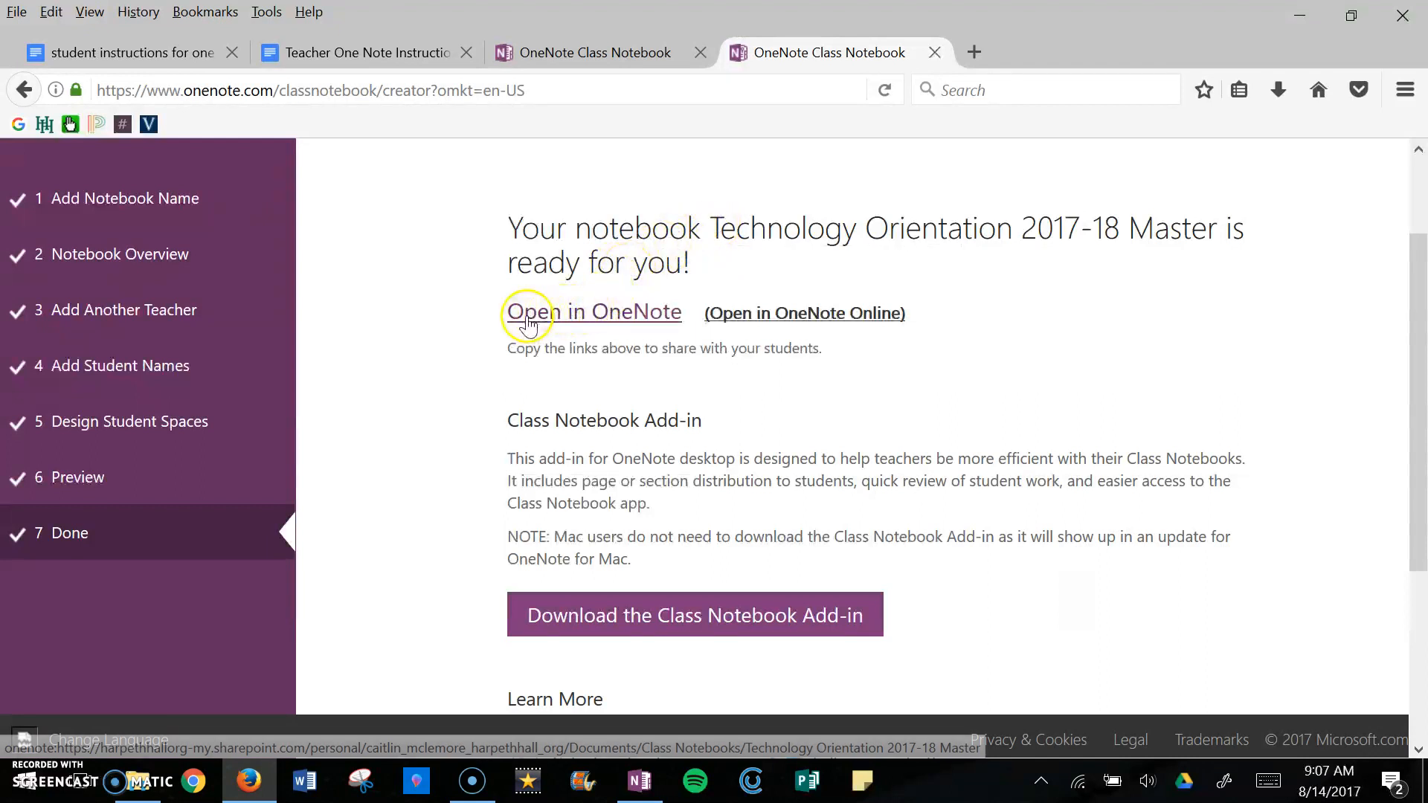
pyautogui.click(607, 310)
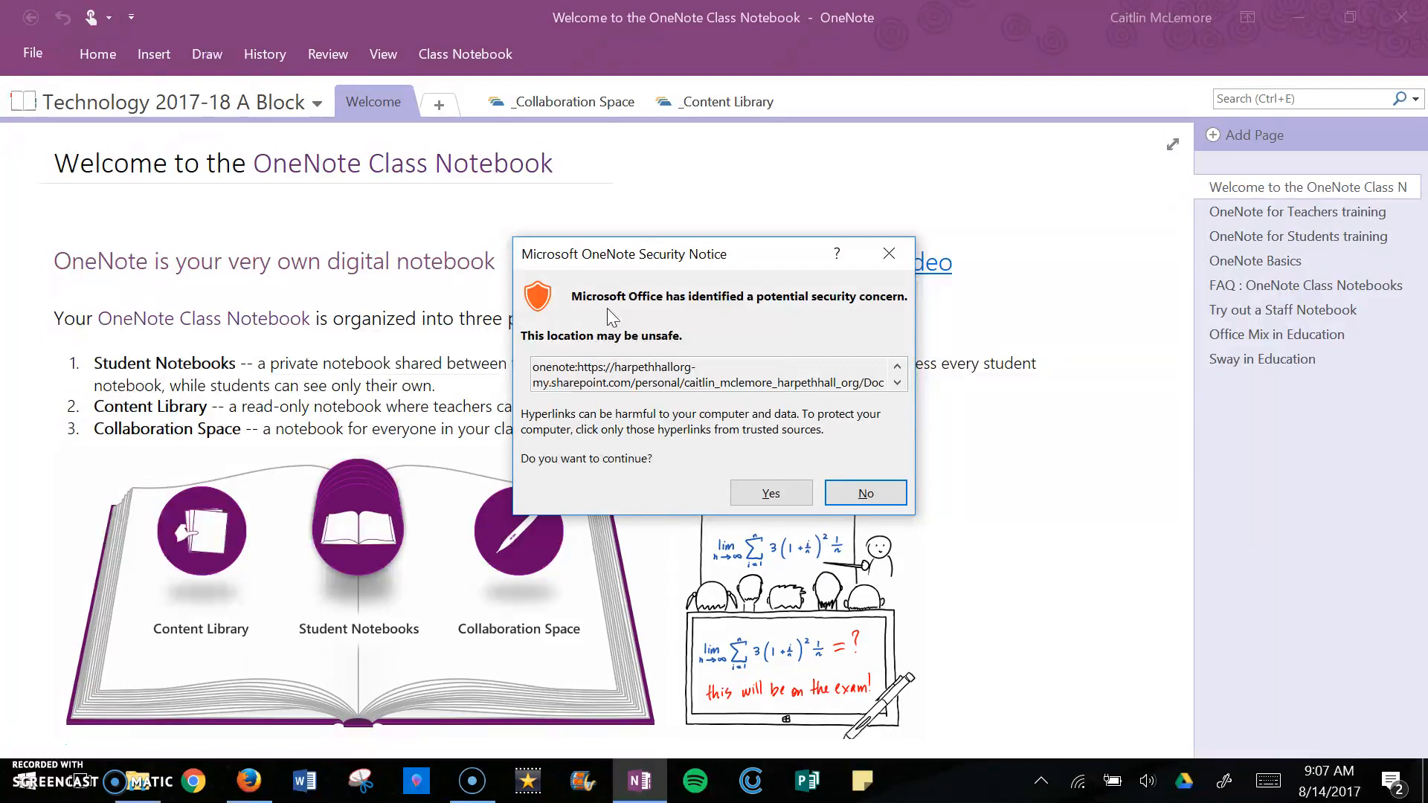
pyautogui.click(767, 491)
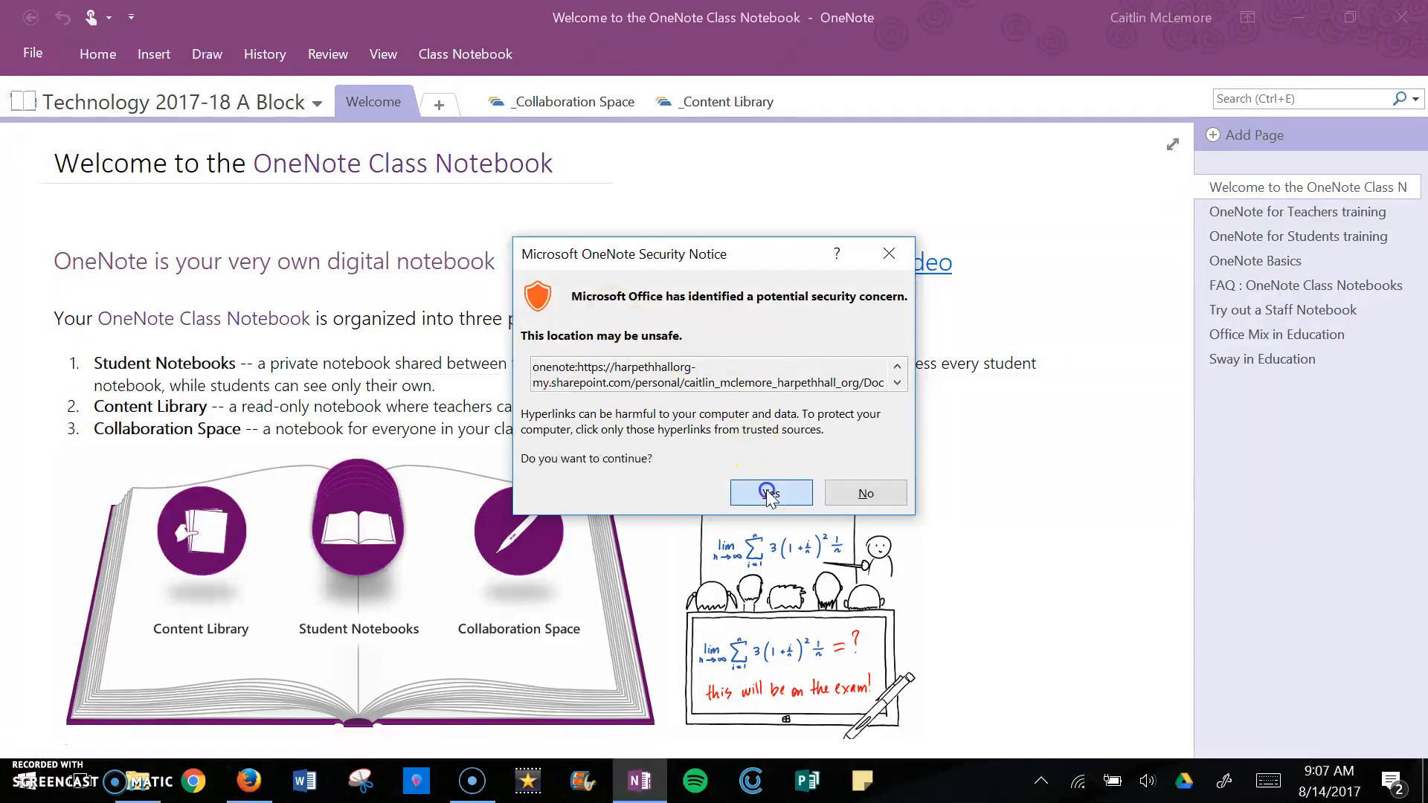